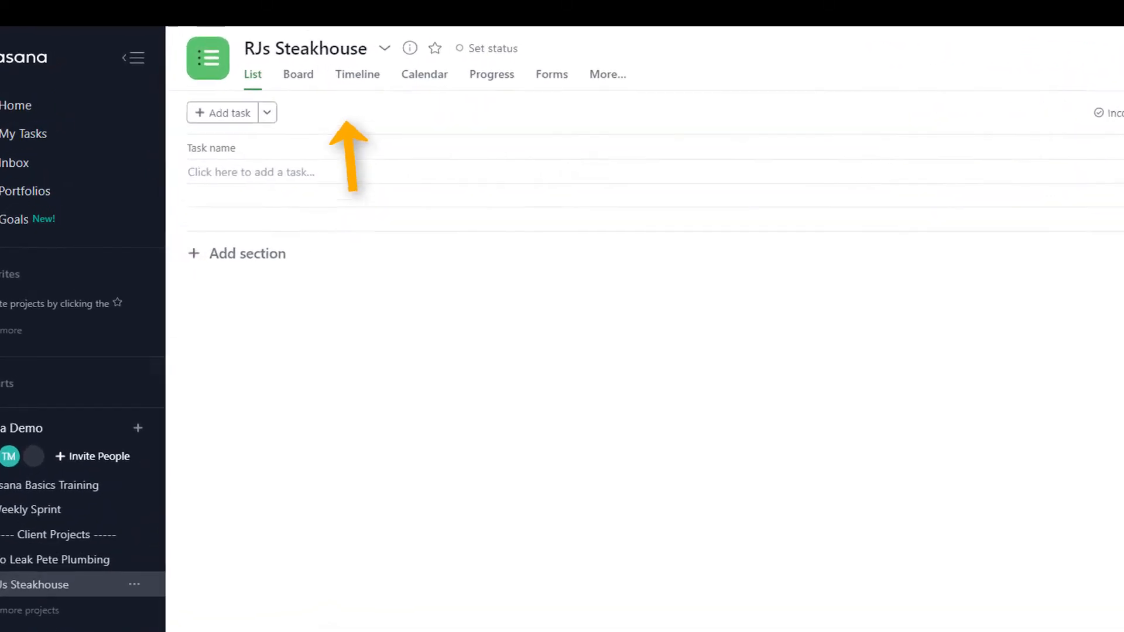
Copy the email address for adding tasks to the RJs Steakhouse project from its email import dialog, and close the dialog.
{"action": "left_click", "coordinate": [503, 32]}
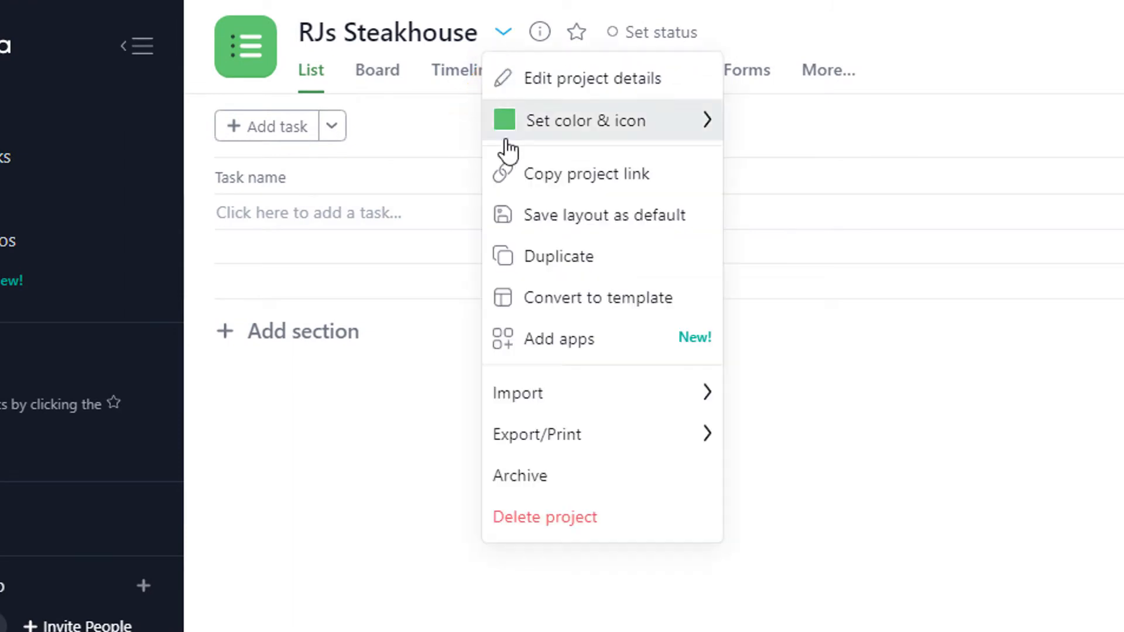
{"action": "mouse_move", "coordinate": [569, 393]}
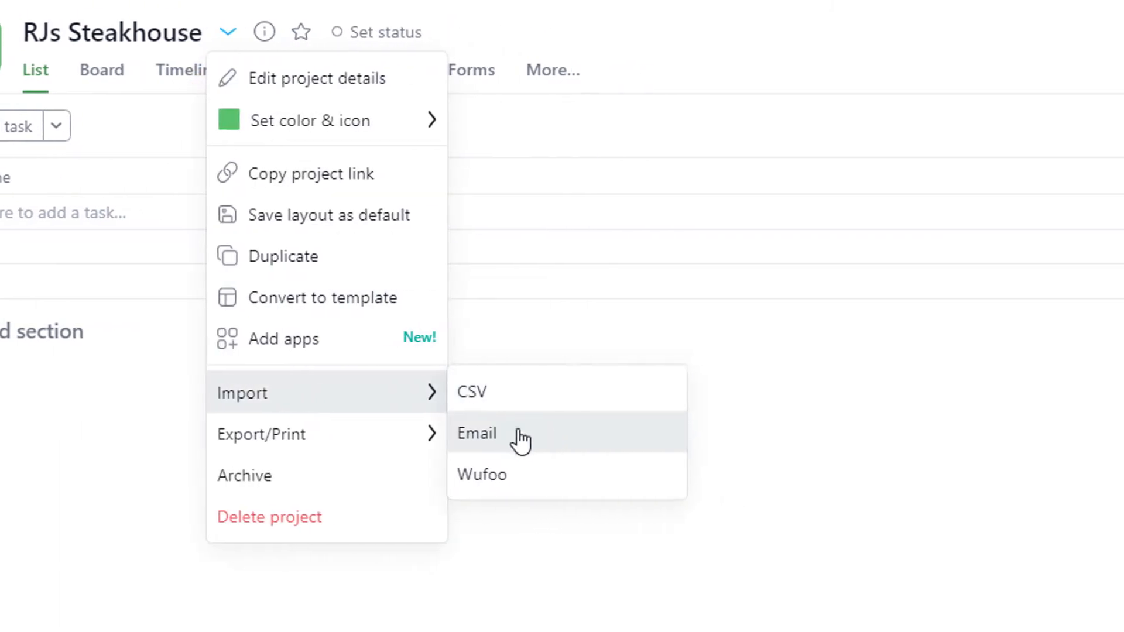
{"action": "left_click", "coordinate": [788, 436]}
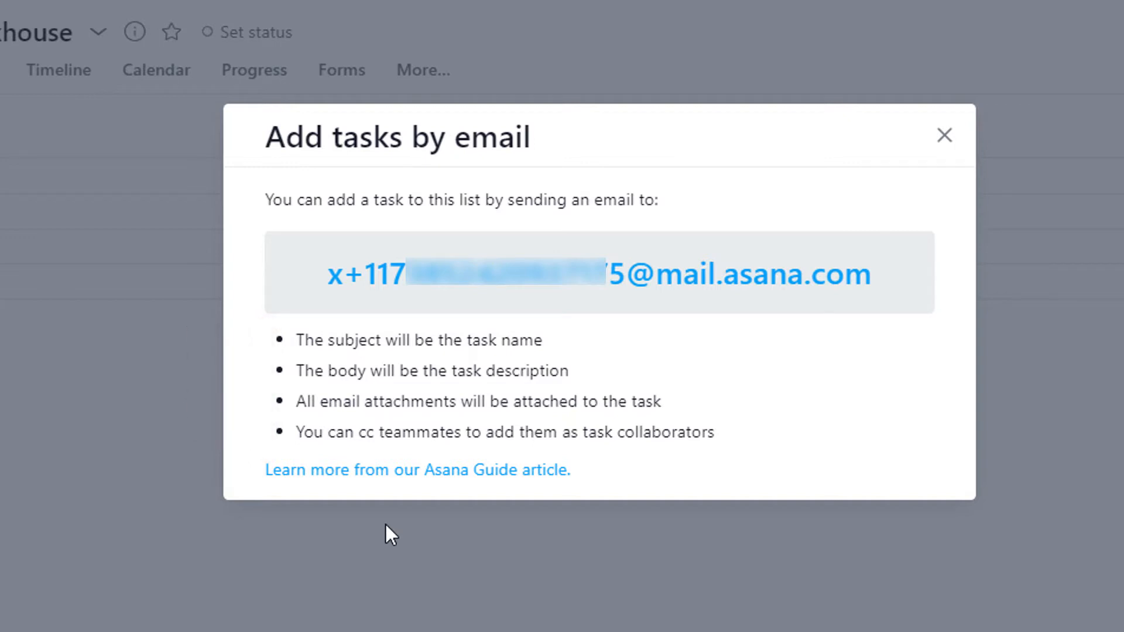
{"action": "left_click_drag", "start_coordinate": [890, 278], "coordinate": [306, 268]}
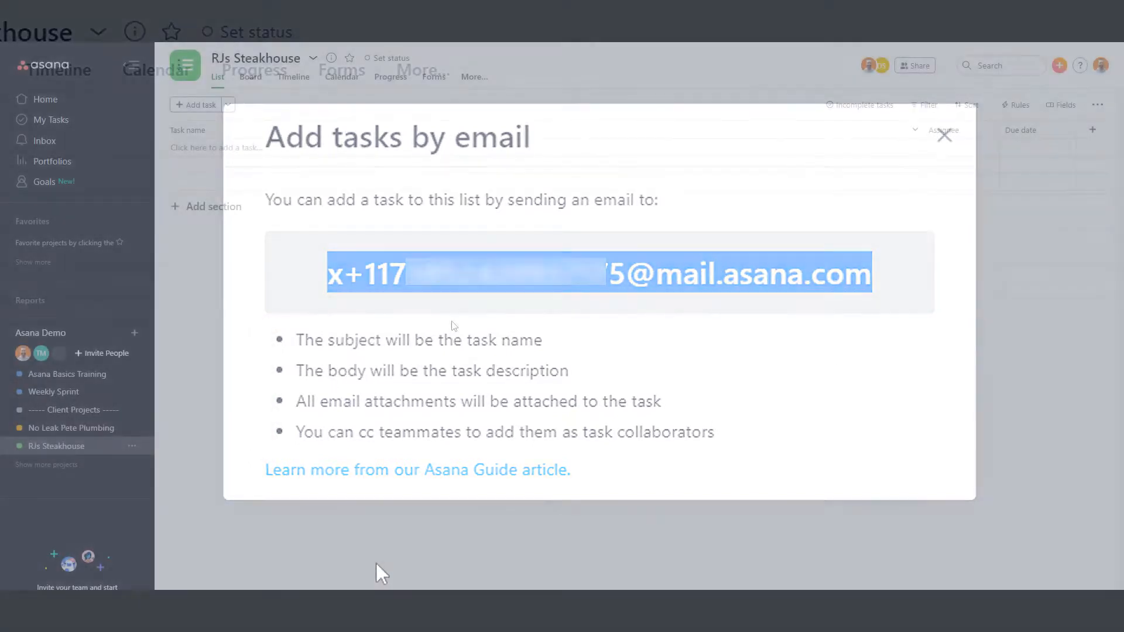
{"action": "left_click", "coordinate": [375, 547]}
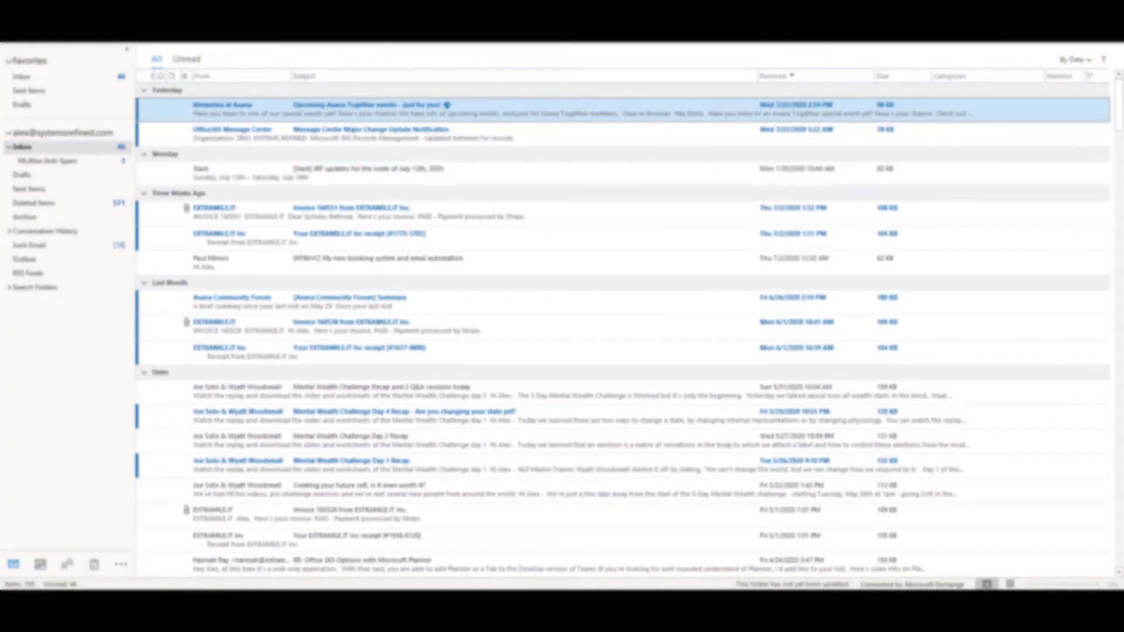
Switch to Outlook and start a new blank mail rule that applies to received messages.
{"action": "left_click", "coordinate": [1009, 33]}
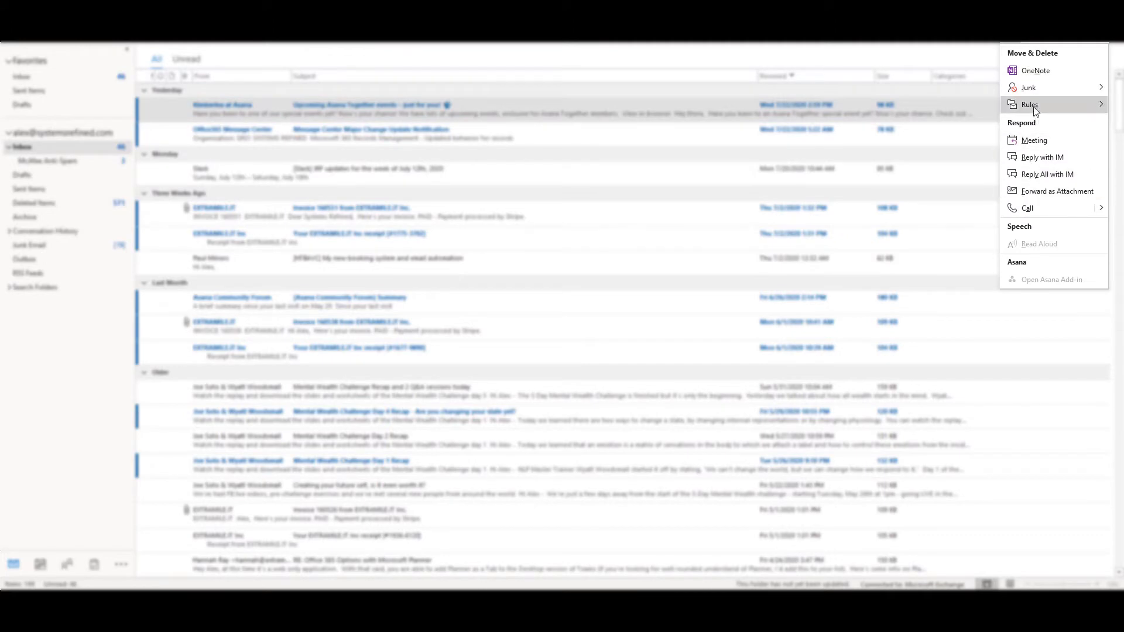
{"action": "mouse_move", "coordinate": [1035, 110]}
{"action": "left_click", "coordinate": [884, 153]}
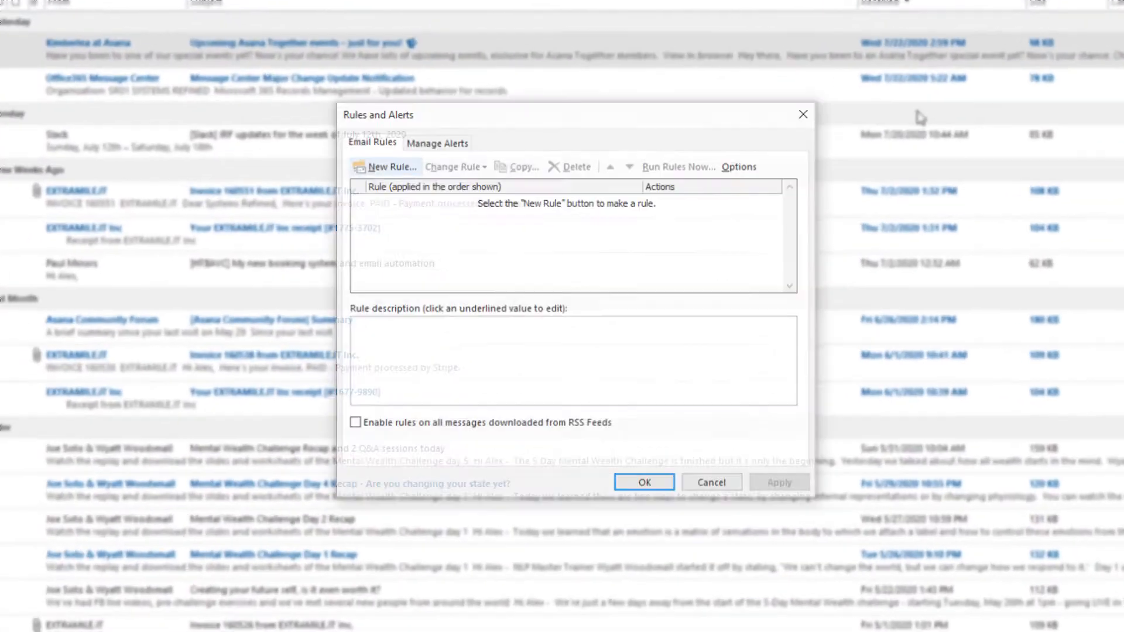
{"action": "left_click", "coordinate": [379, 166]}
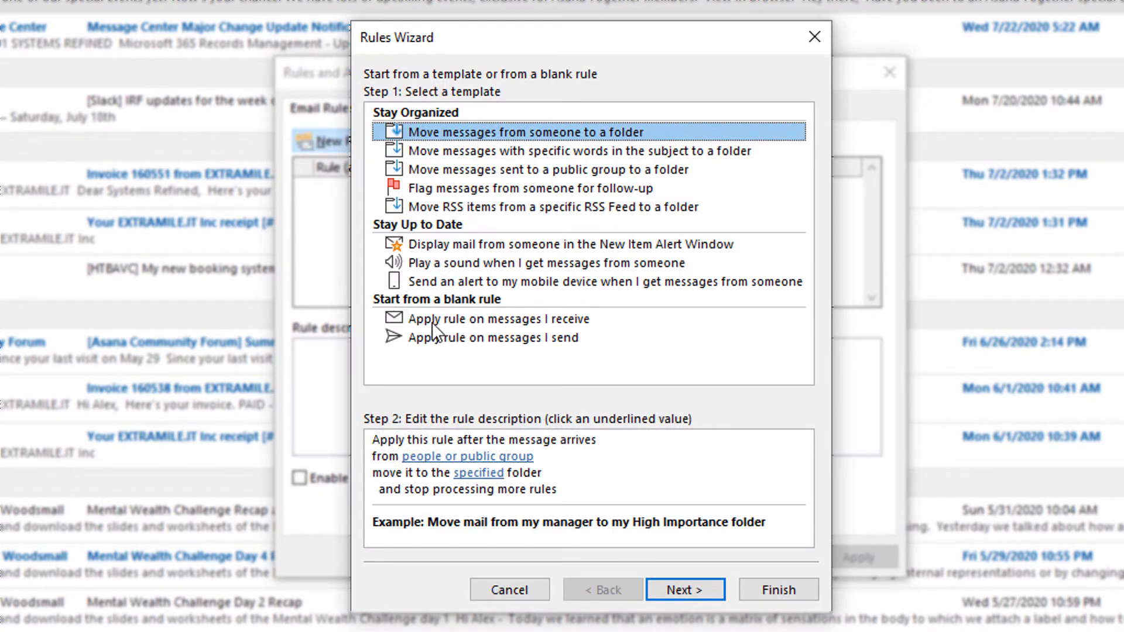
{"action": "left_click", "coordinate": [507, 325]}
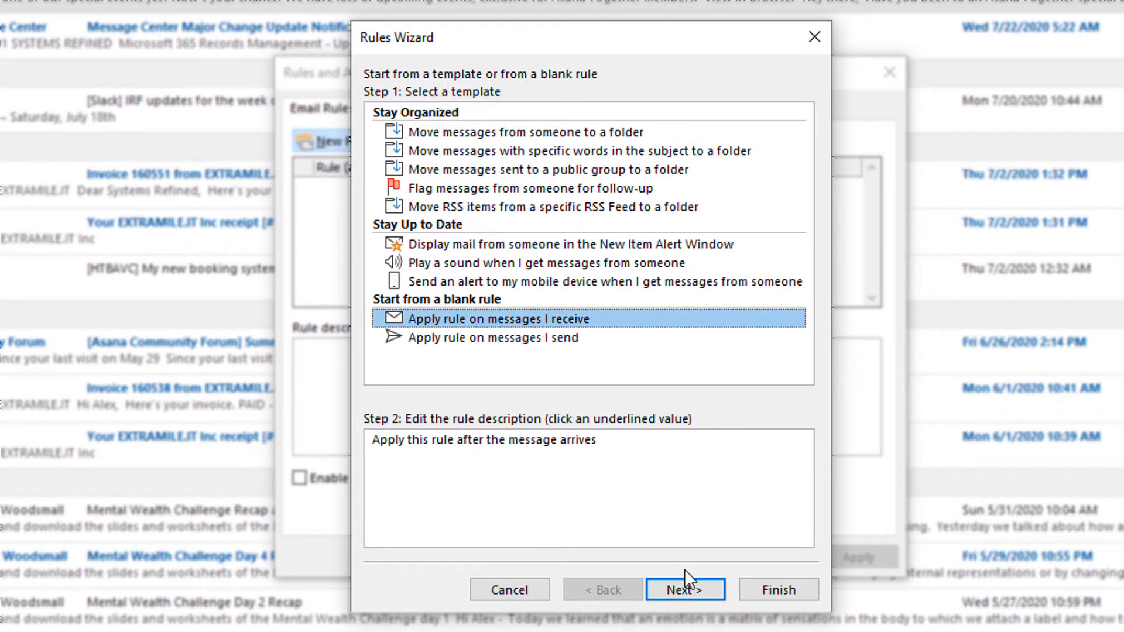
{"action": "left_click", "coordinate": [683, 590]}
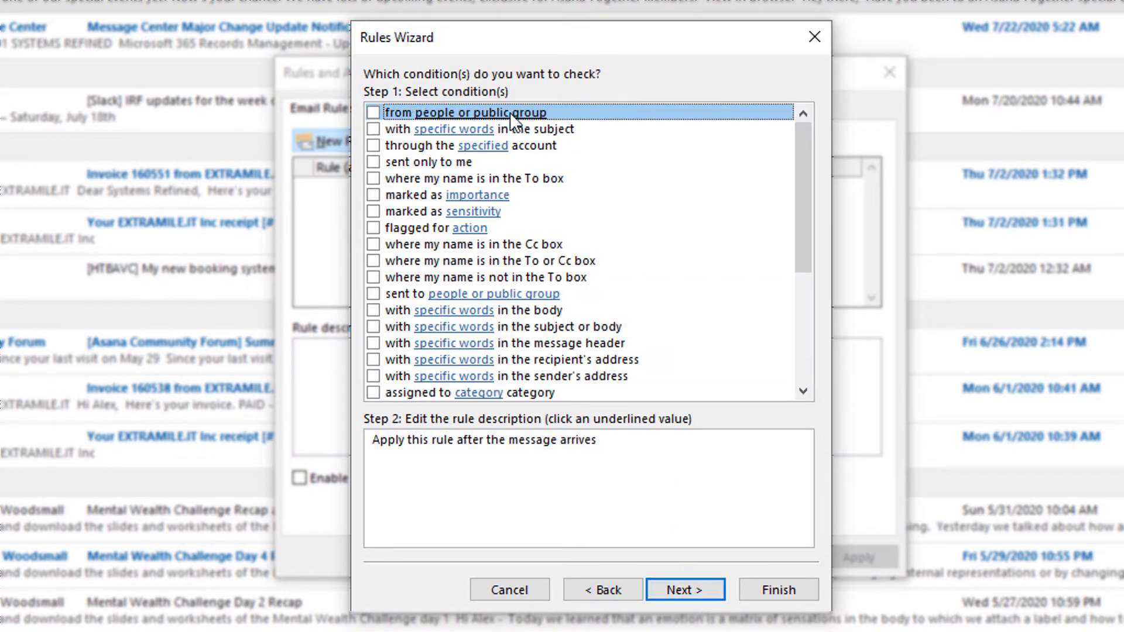
Add a sender condition to the rule, choosing the RJ's Steakhouse client from the Contacts address book, and proceed to the actions.
{"action": "left_click", "coordinate": [374, 112]}
{"action": "left_click", "coordinate": [445, 457]}
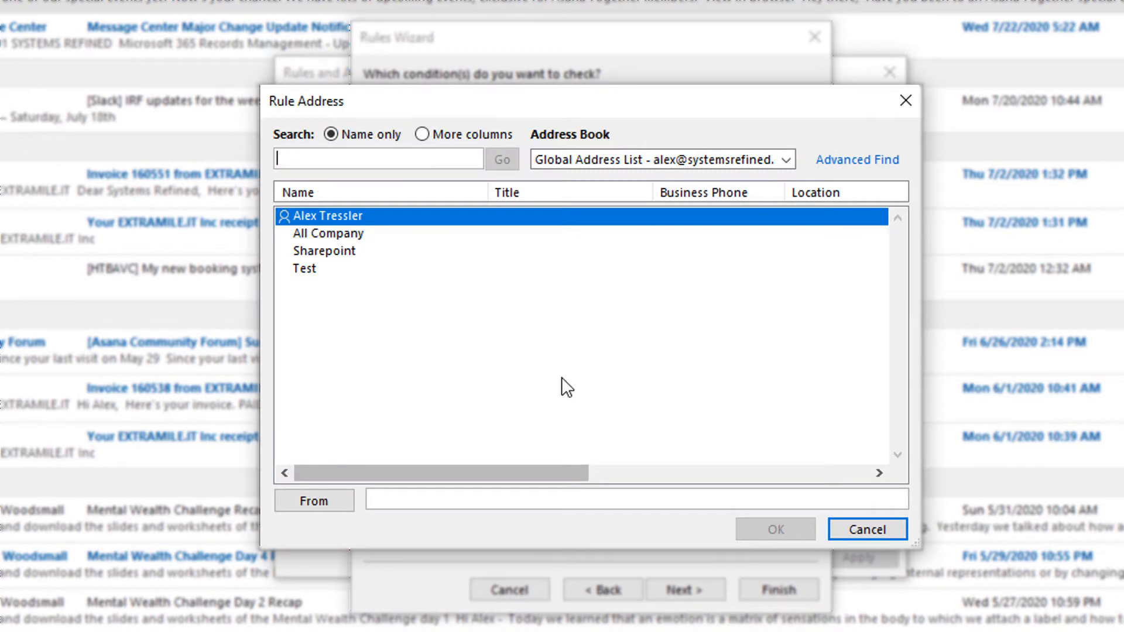
{"action": "left_click", "coordinate": [397, 501]}
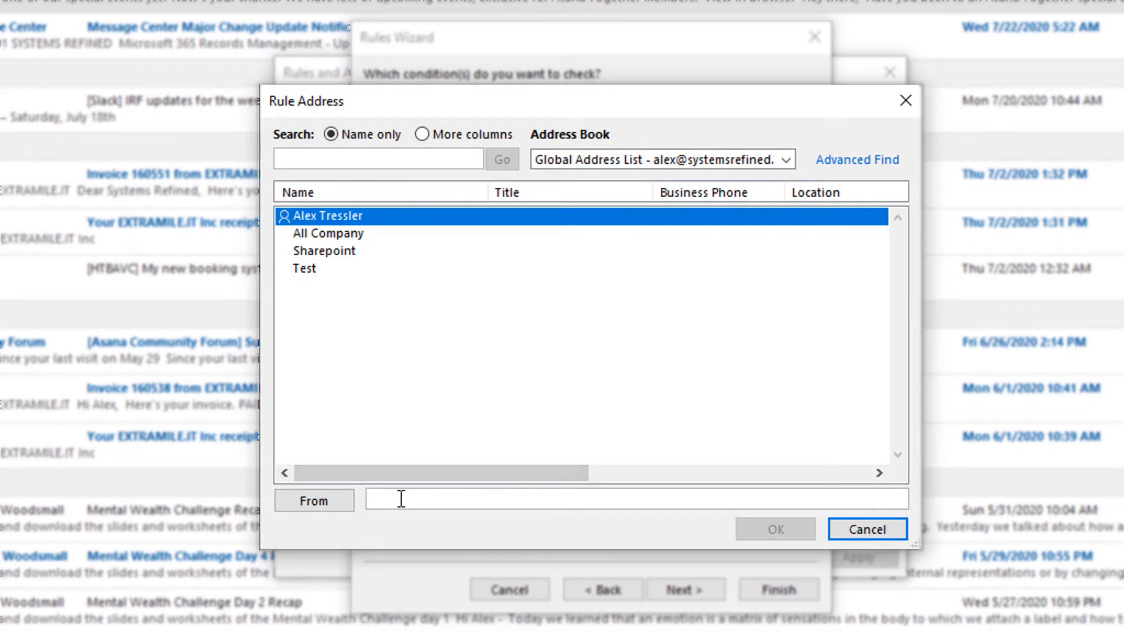
{"action": "left_click", "coordinate": [786, 162]}
{"action": "left_click", "coordinate": [693, 193]}
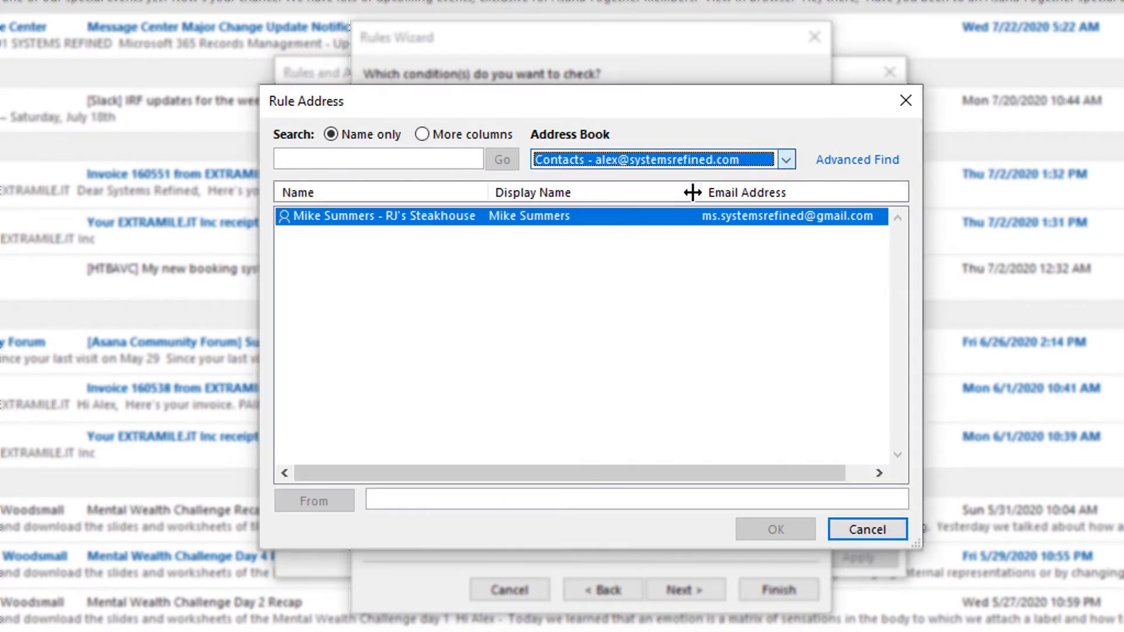
{"action": "double_click", "coordinate": [384, 215]}
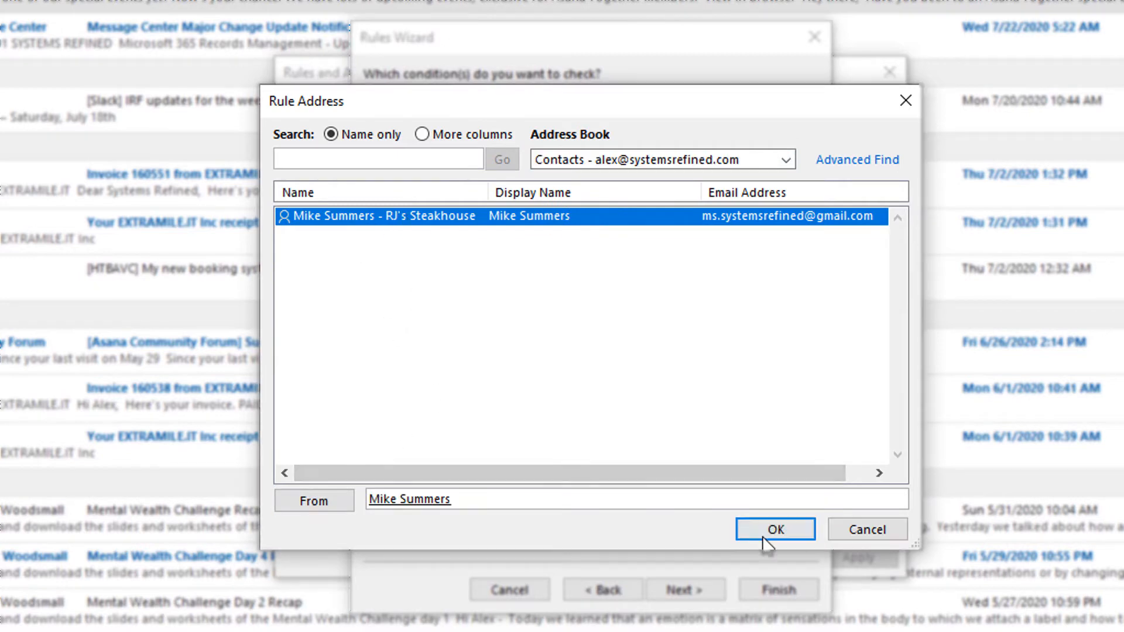
{"action": "left_click", "coordinate": [775, 529]}
{"action": "left_click", "coordinate": [682, 590]}
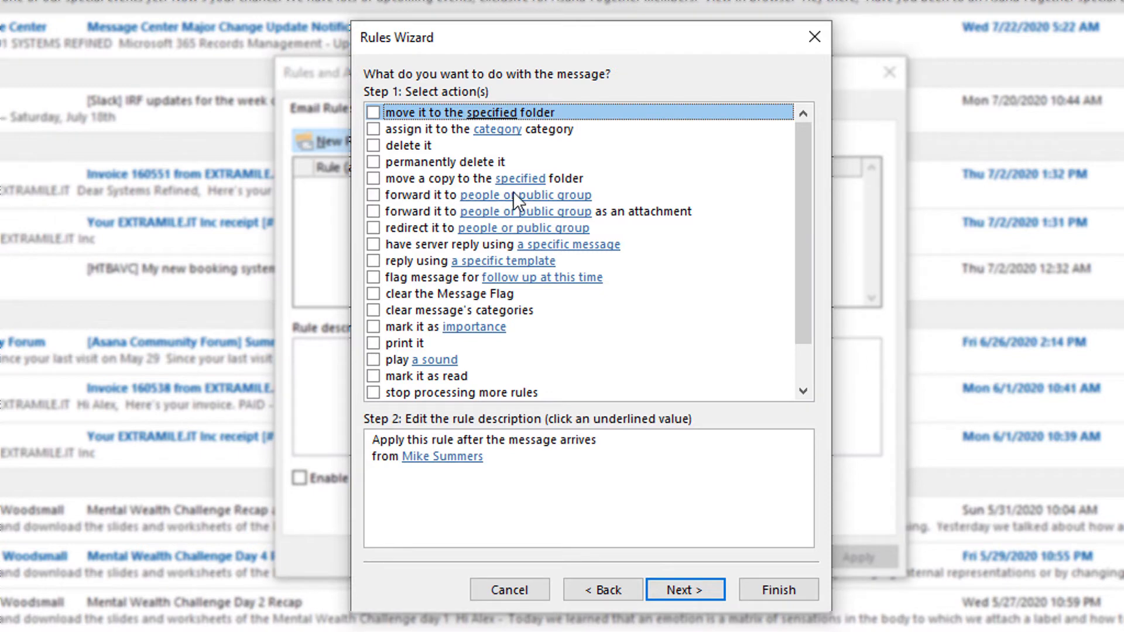
Add a forwarding action to the rule with the copied Asana project email address as recipient.
{"action": "left_click", "coordinate": [374, 195]}
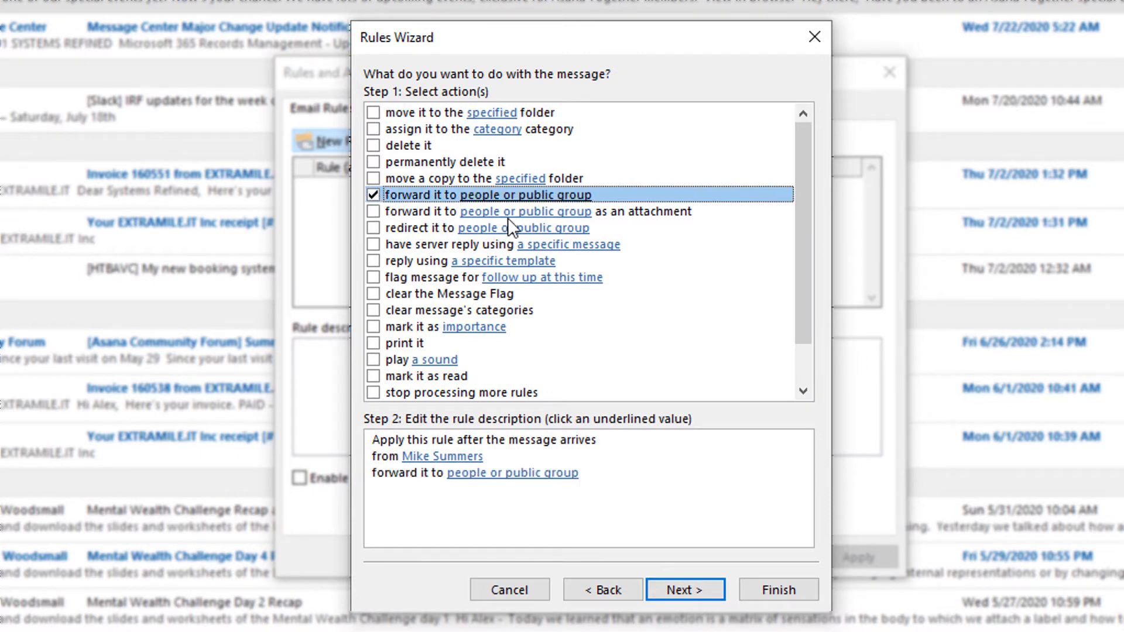
{"action": "left_click", "coordinate": [527, 473]}
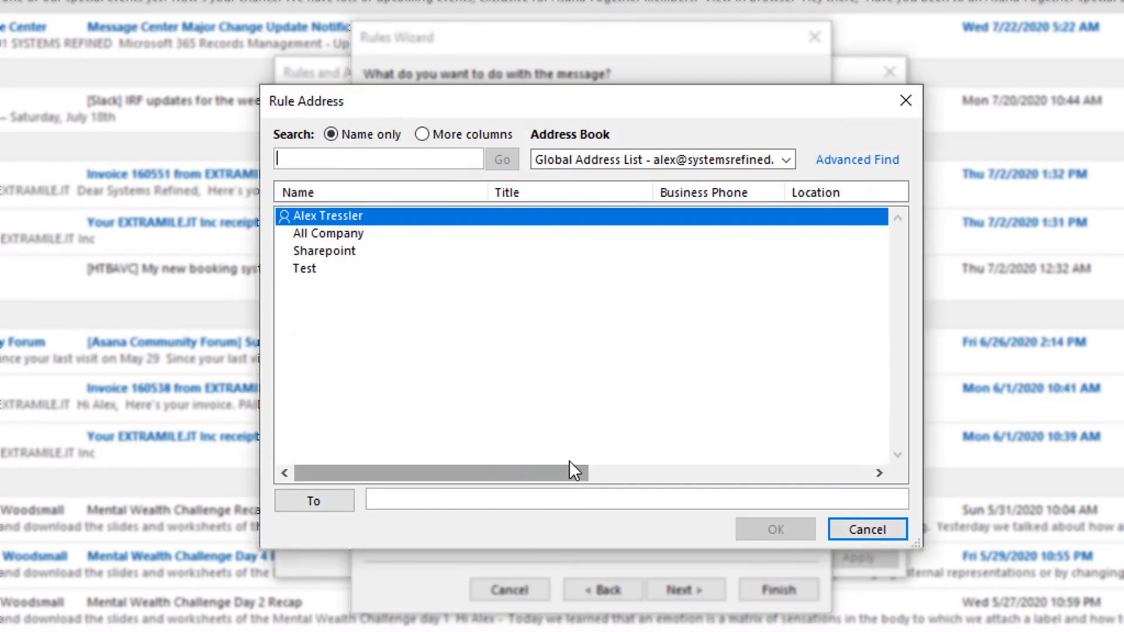
{"action": "left_click", "coordinate": [527, 502]}
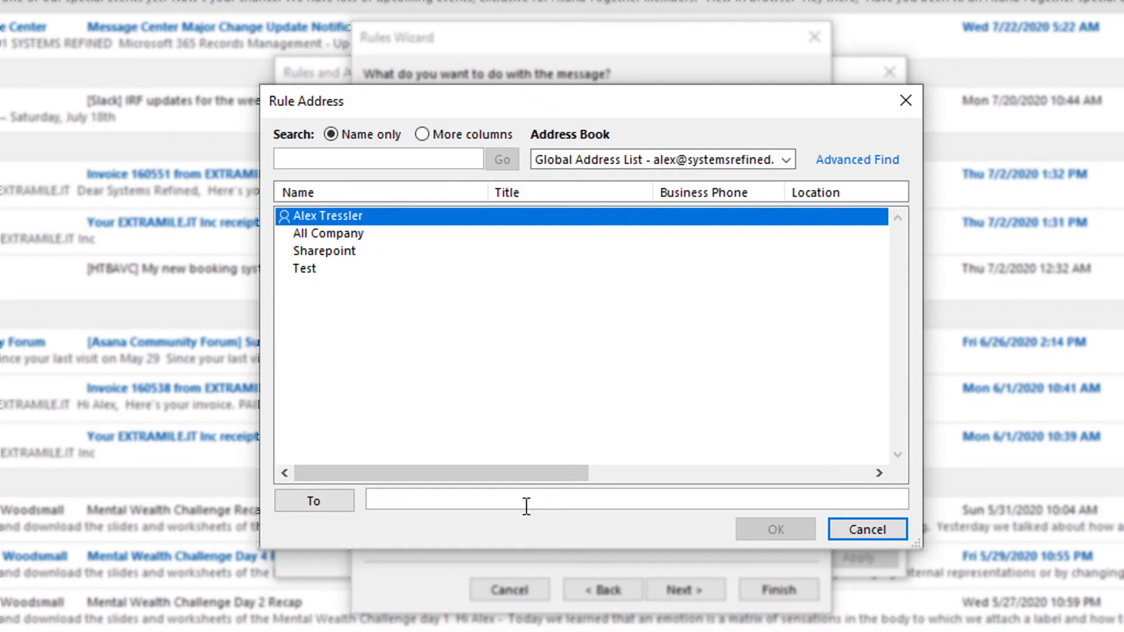
{"action": "key", "text": "ctrl+v"}
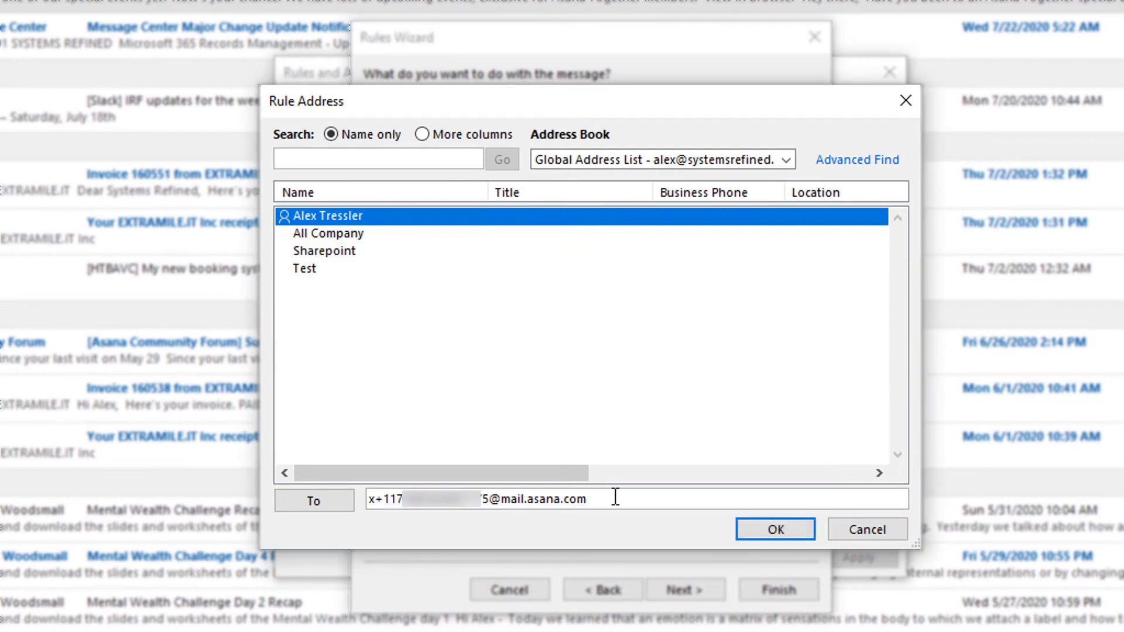
{"action": "left_click", "coordinate": [761, 531]}
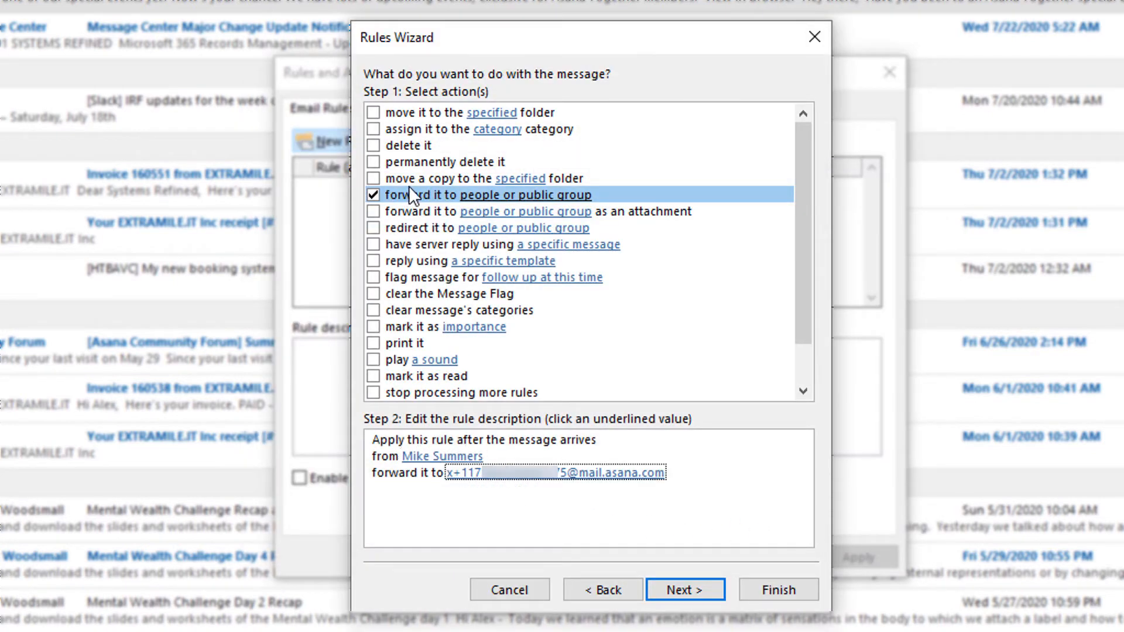
Make the rule stop processing more rules, finish it and apply it to the mailbox.
{"action": "left_click", "coordinate": [373, 392]}
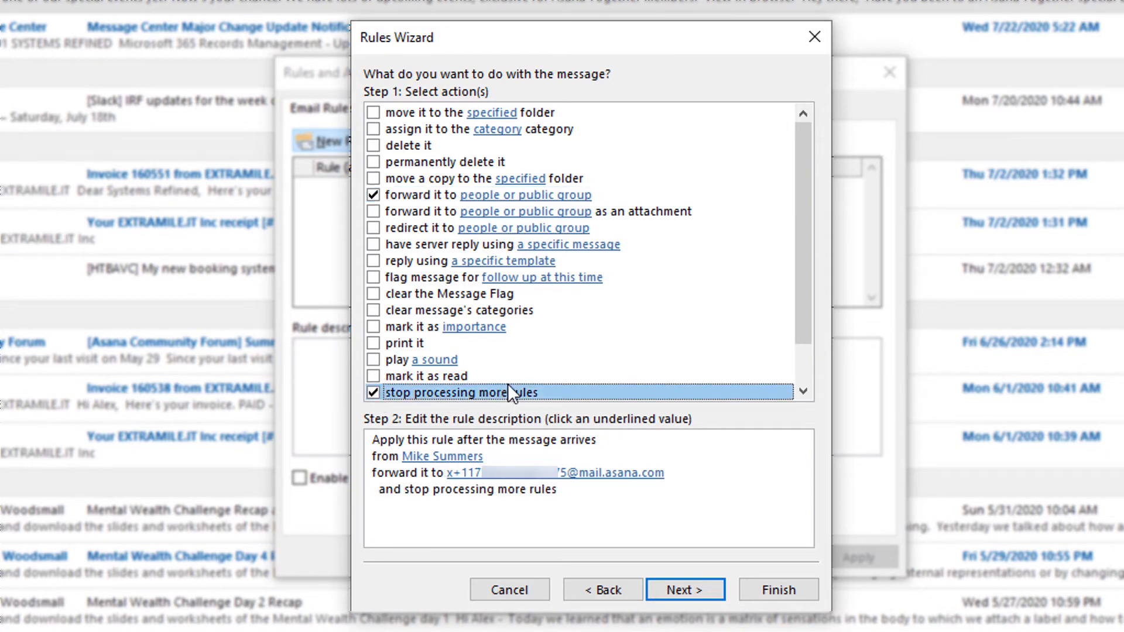
{"action": "left_click", "coordinate": [785, 589]}
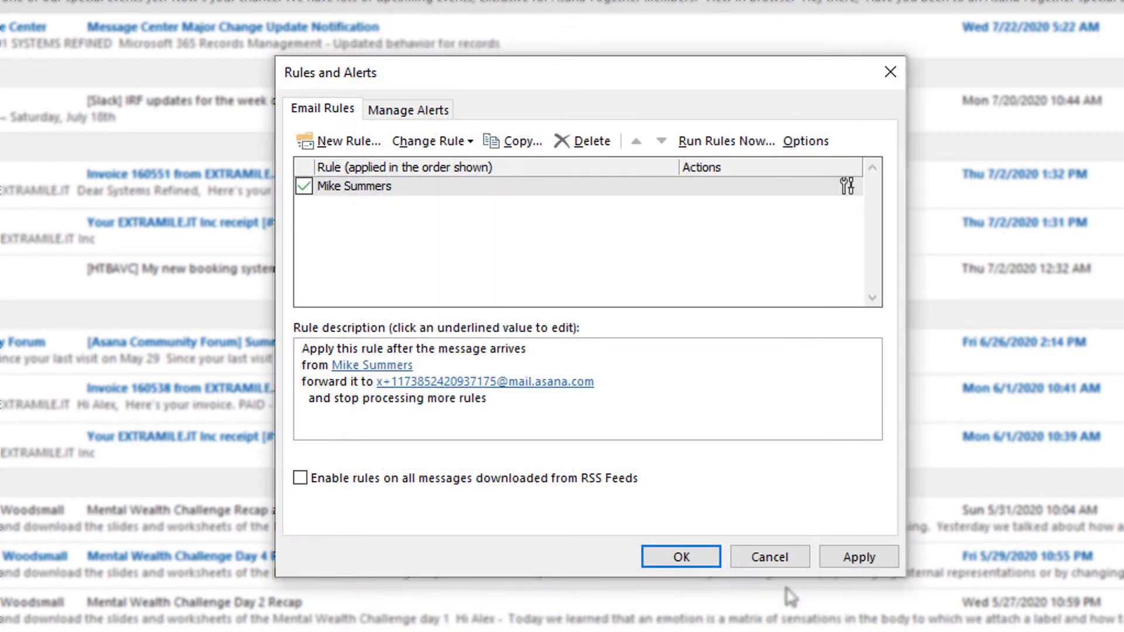
{"action": "left_click", "coordinate": [842, 555]}
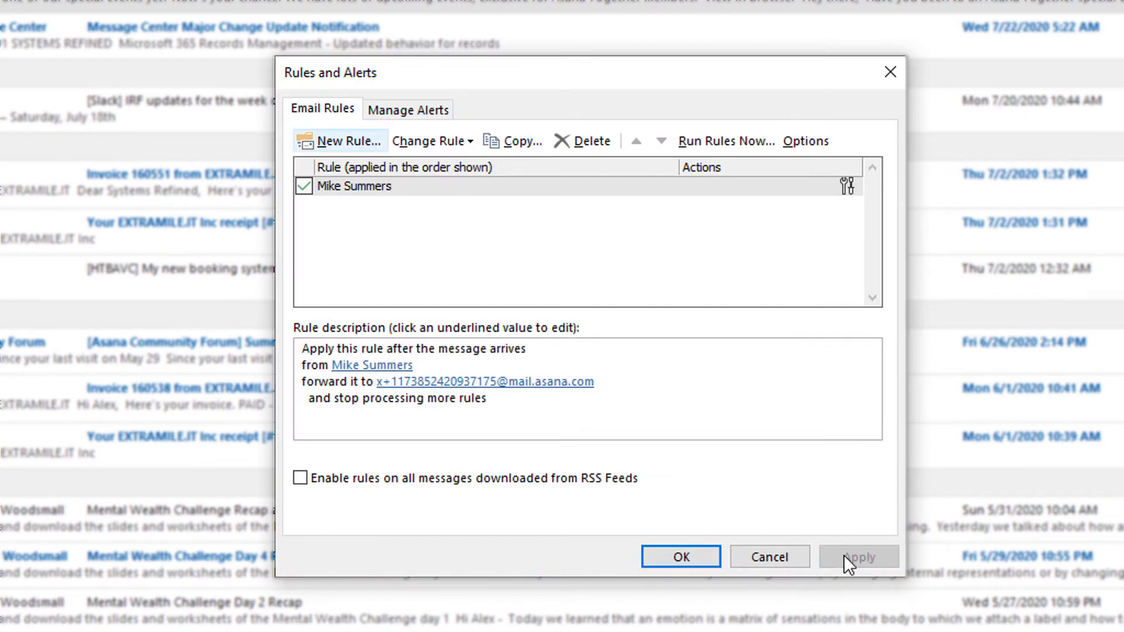
{"action": "left_click", "coordinate": [696, 553]}
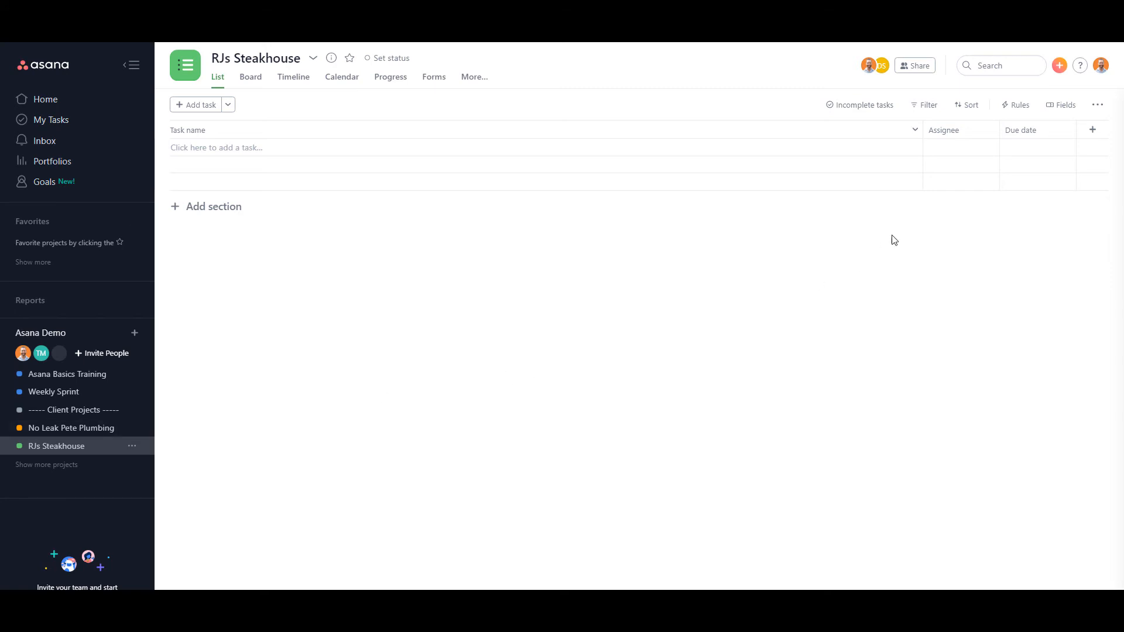
Switch to Asana and start a custom rule in the RJs Steakhouse project with the trigger "Task added to this project".
{"action": "left_click", "coordinate": [1007, 107]}
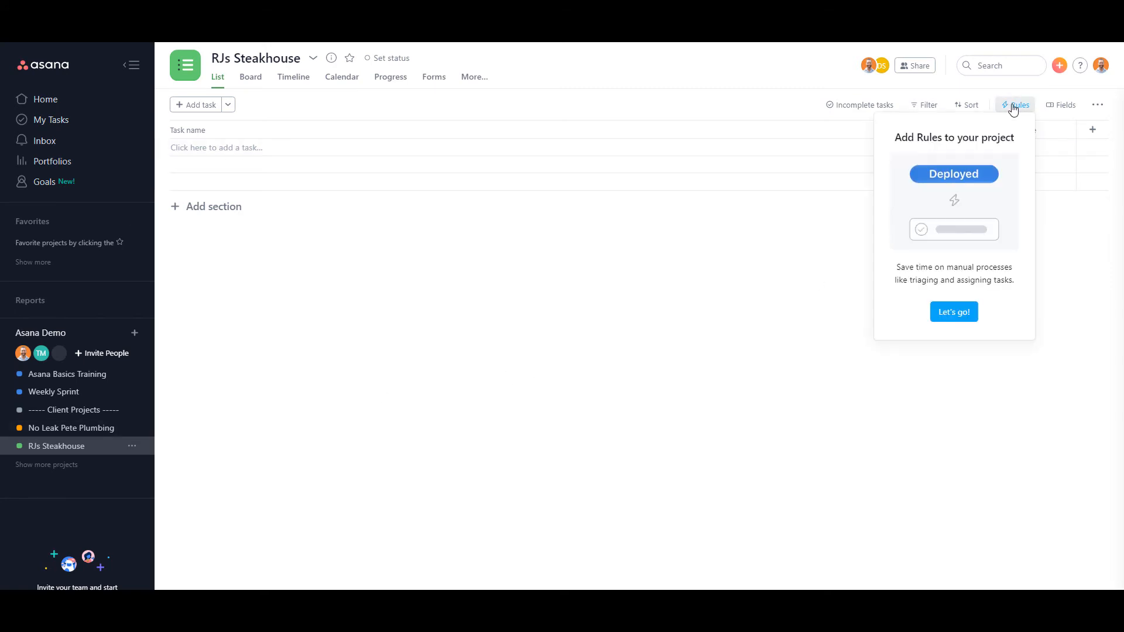
{"action": "left_click", "coordinate": [960, 315]}
{"action": "scroll", "coordinate": [629, 330], "scroll_direction": "down", "scroll_amount": 15}
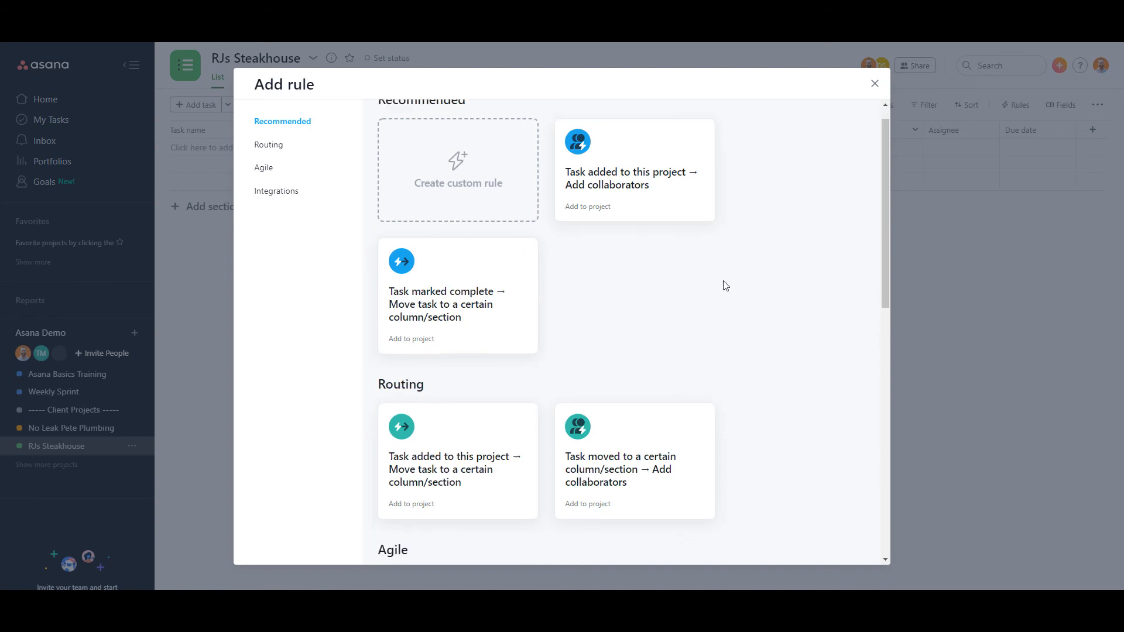
{"action": "left_click", "coordinate": [603, 534]}
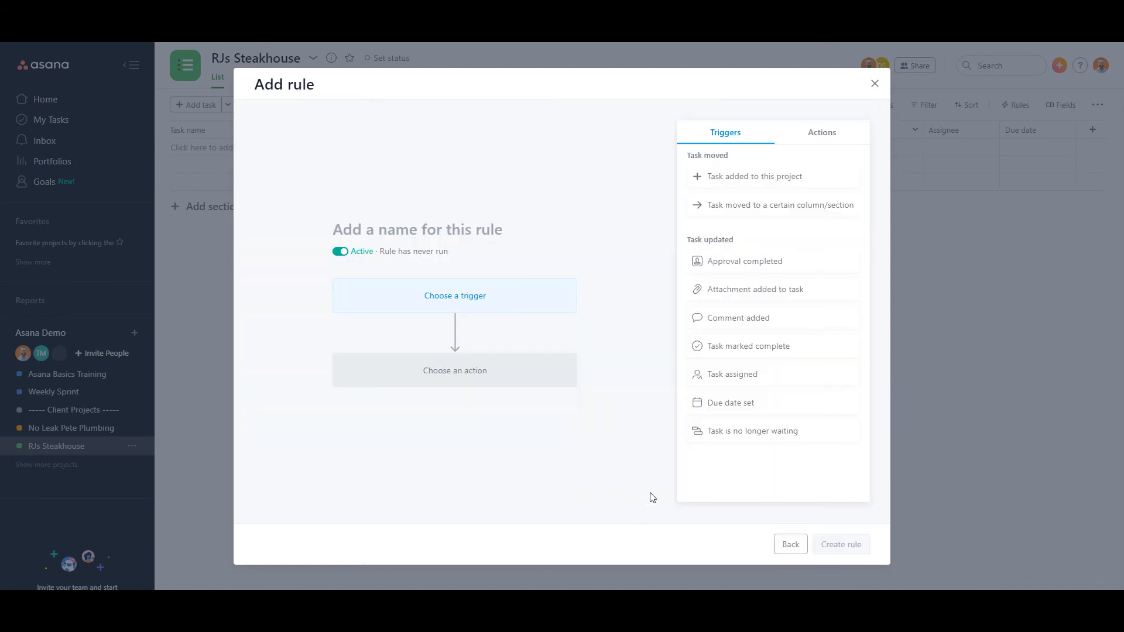
{"action": "left_click", "coordinate": [744, 179]}
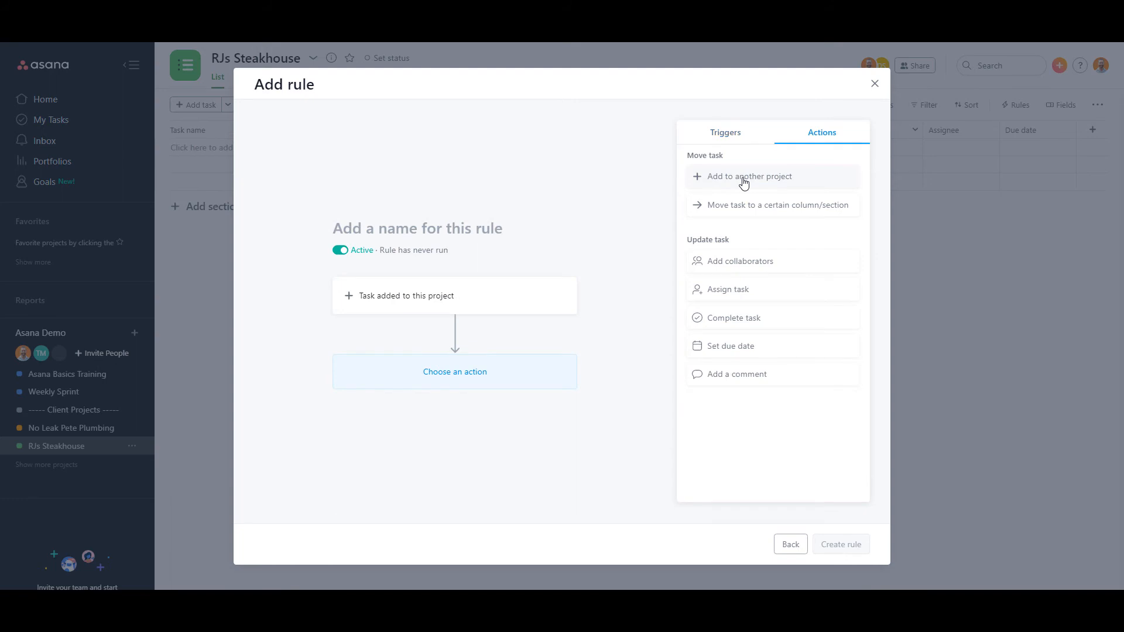
Give the rule an "Assign task" action with the other project member as assignee, create it, and check the project's rule list.
{"action": "left_click", "coordinate": [726, 295]}
{"action": "left_click", "coordinate": [465, 388]}
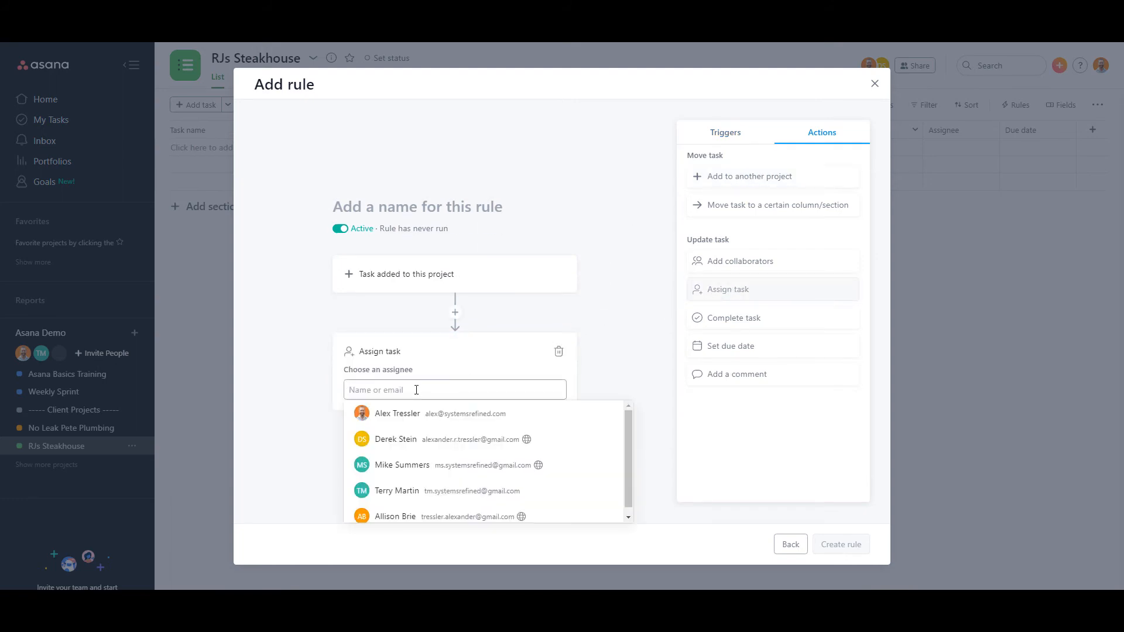
{"action": "left_click", "coordinate": [432, 445]}
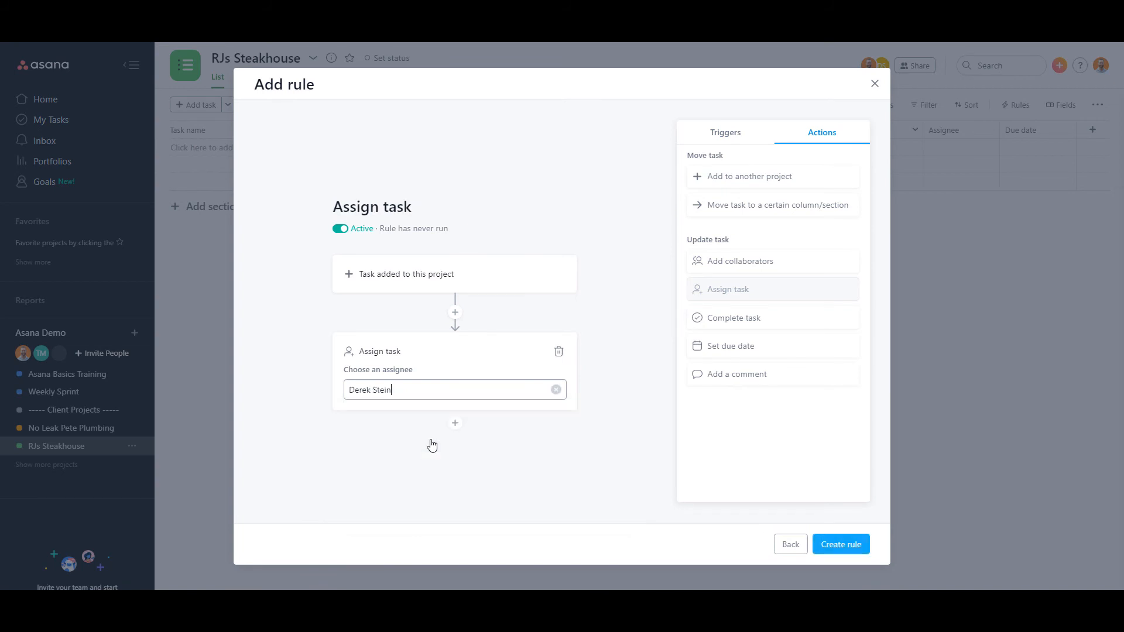
{"action": "left_click", "coordinate": [849, 545]}
{"action": "left_click", "coordinate": [1017, 105]}
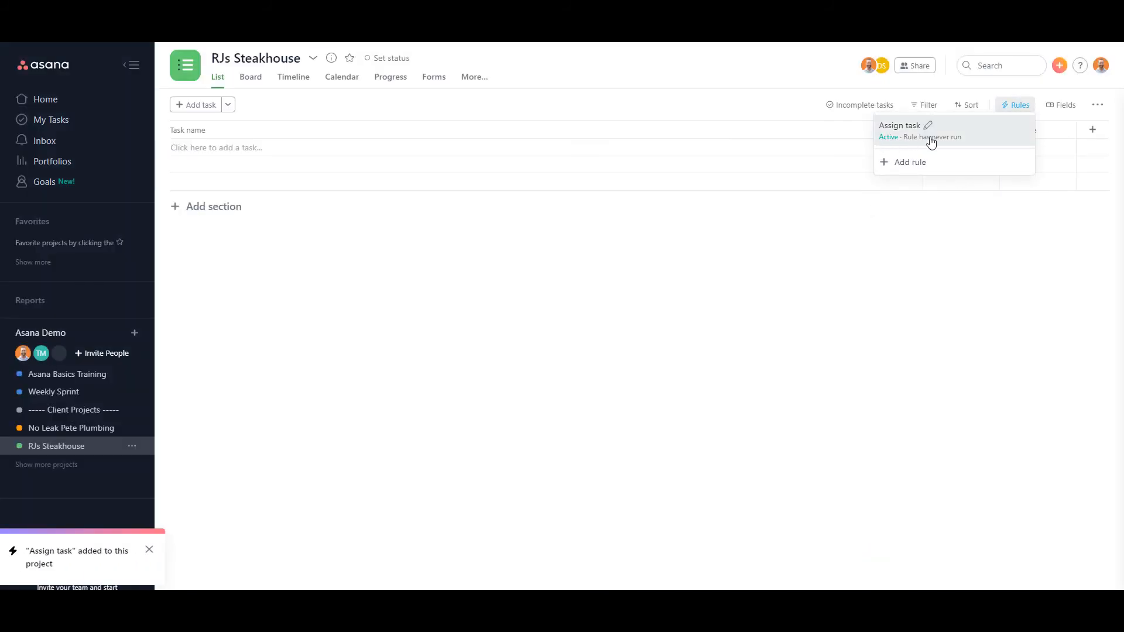
{"action": "left_click", "coordinate": [175, 534]}
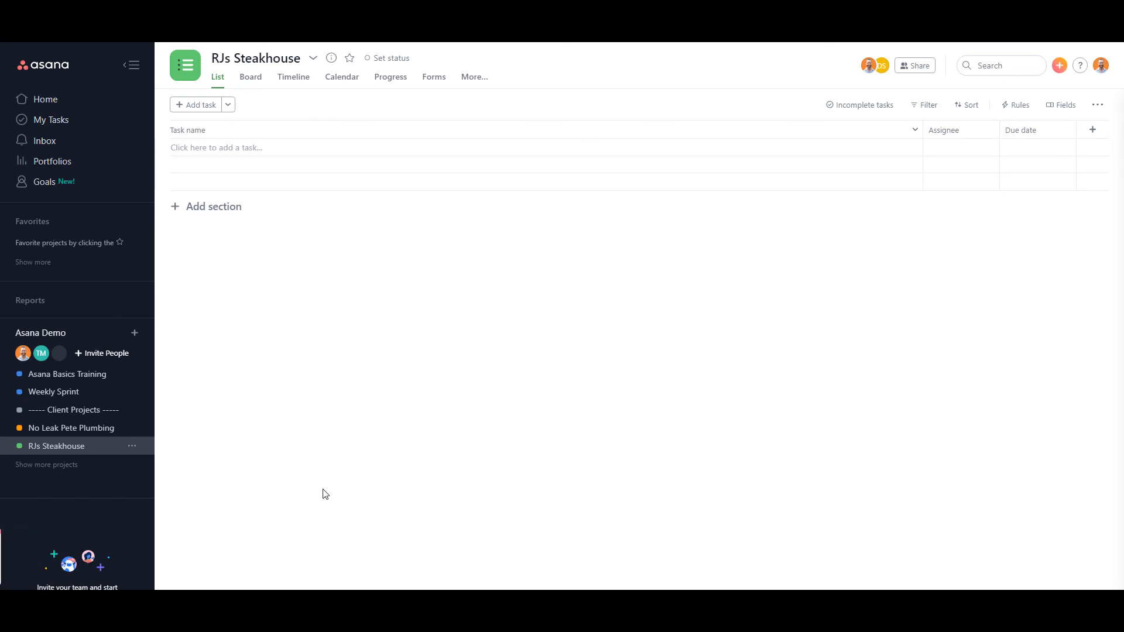